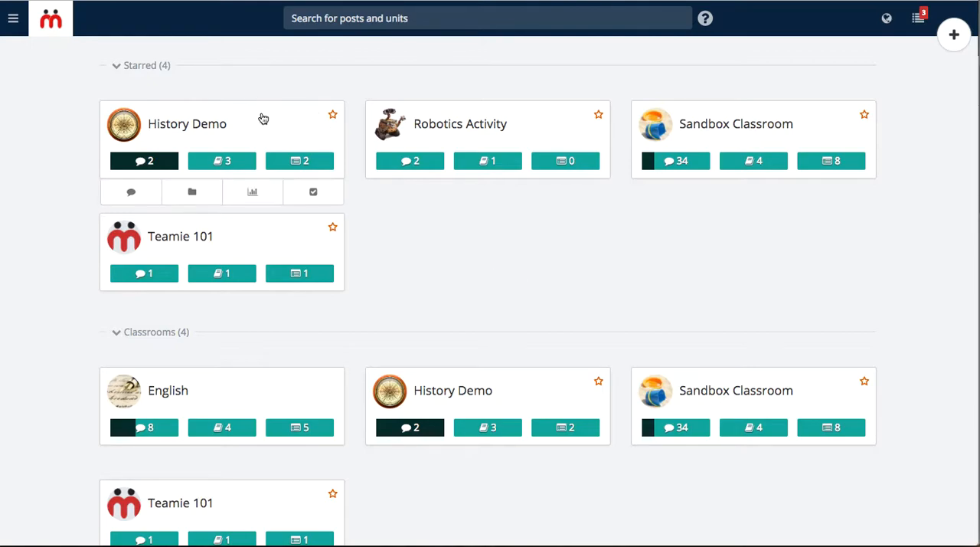
# Open the starred History Demo classroom and look through the posts in its feed
pyautogui.click(262, 118)
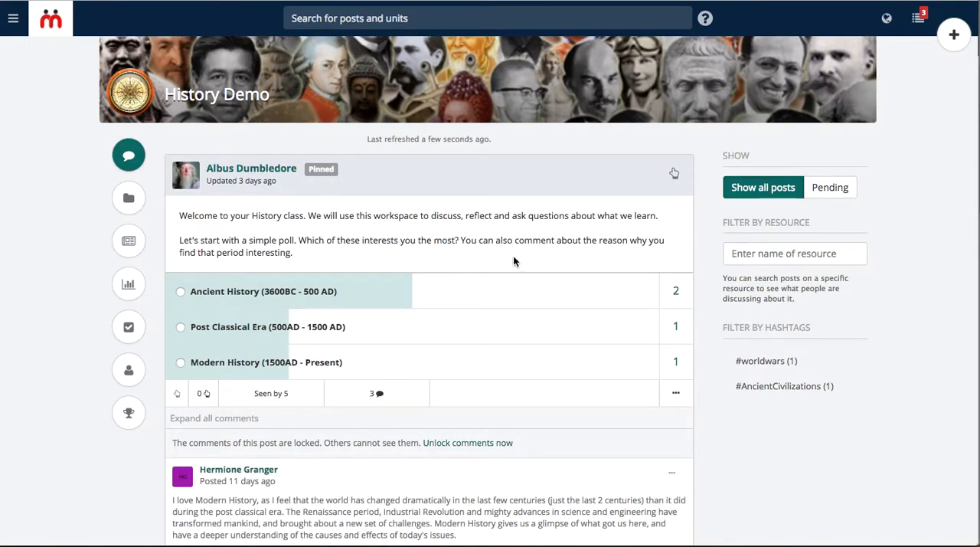
pyautogui.scroll(-5, 513, 261)
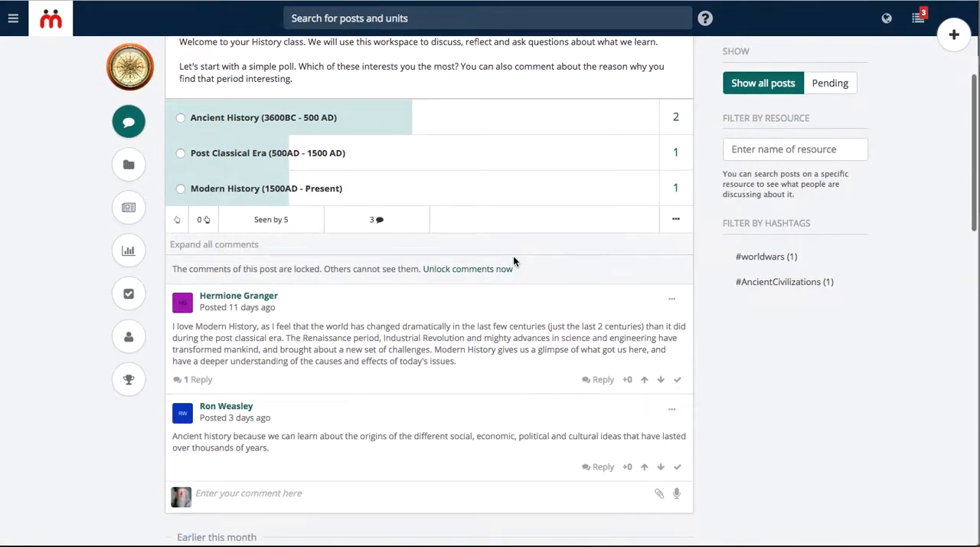
pyautogui.scroll(-3, 513, 257)
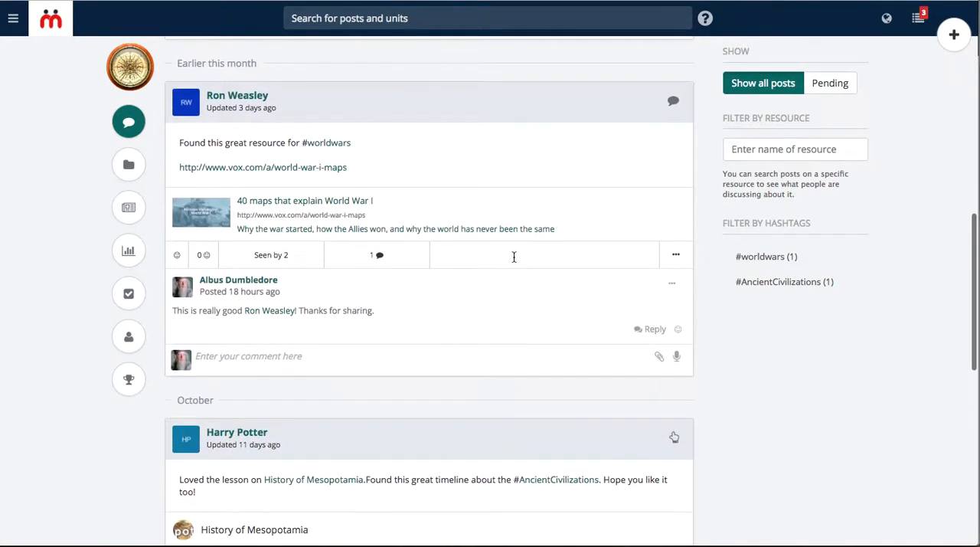
pyautogui.scroll(-6, 514, 257)
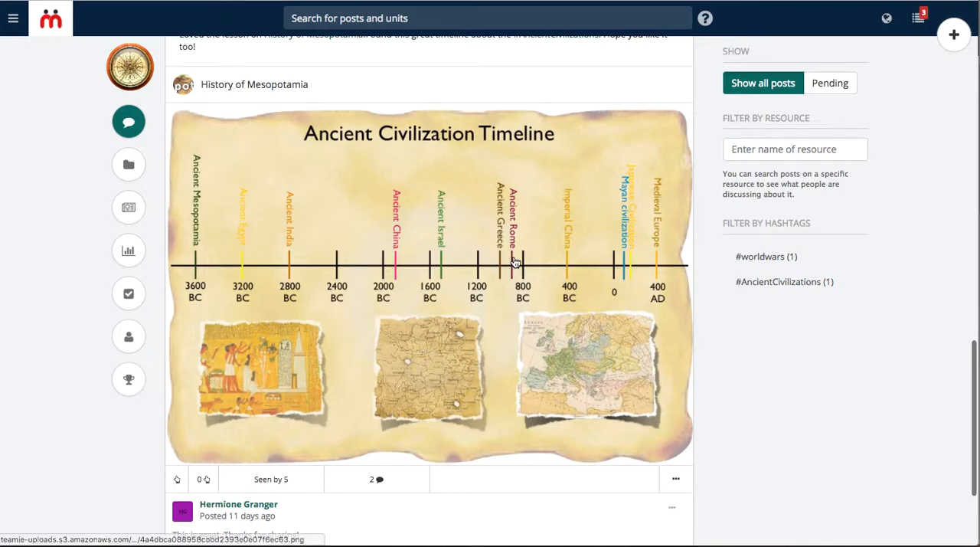
pyautogui.scroll(14, 516, 262)
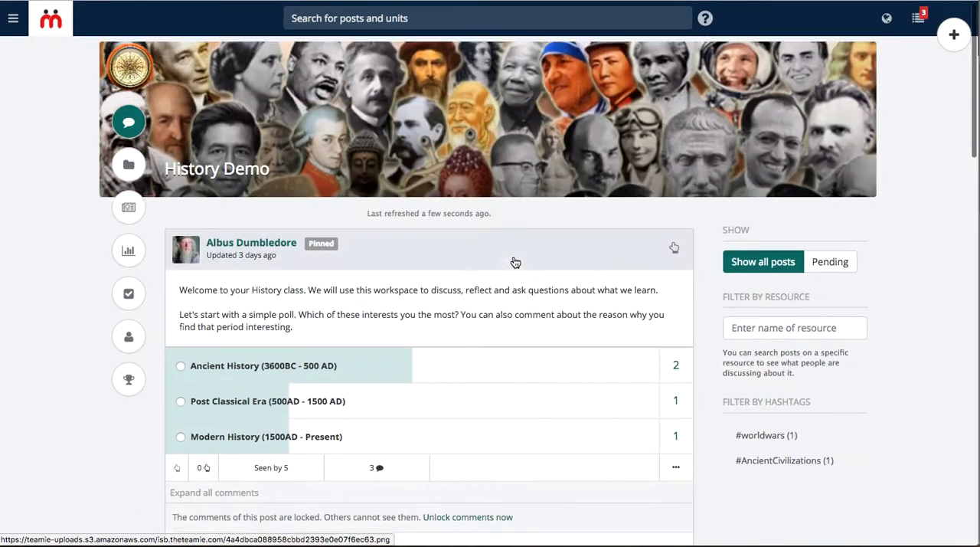
pyautogui.scroll(-1, 515, 260)
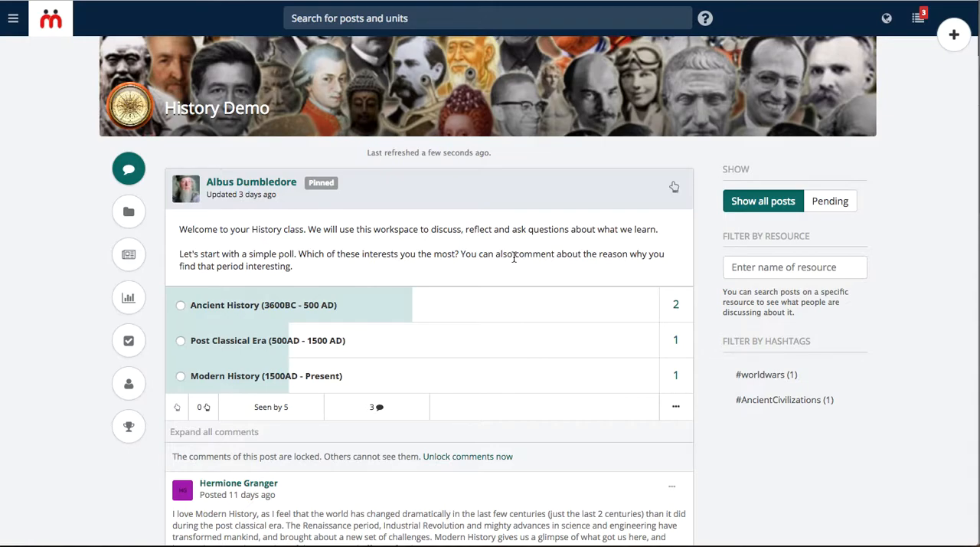
pyautogui.scroll(-4, 514, 257)
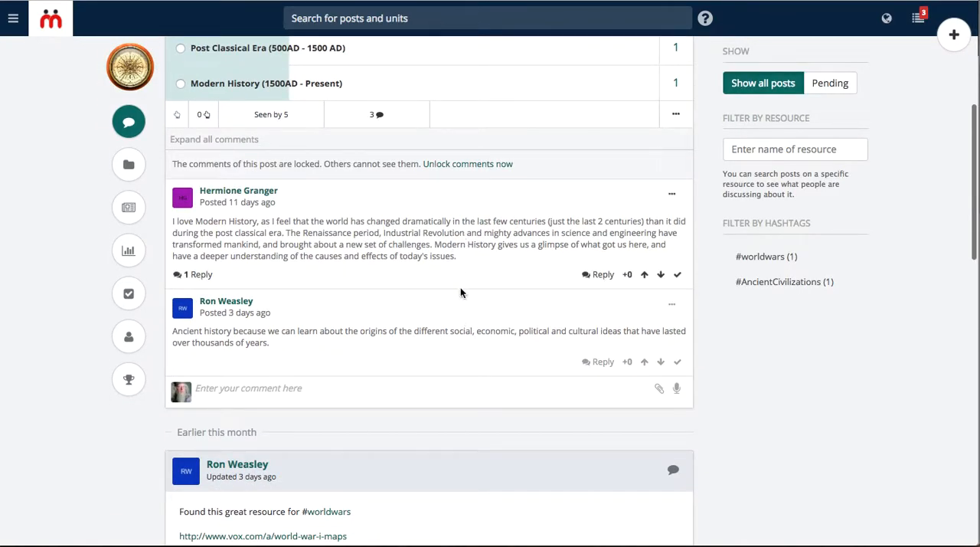
pyautogui.scroll(5, 460, 287)
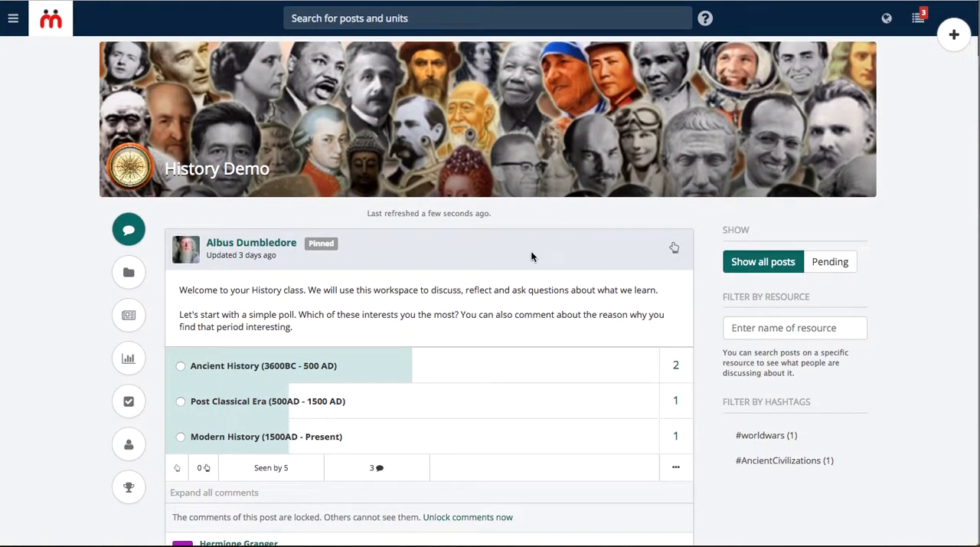
# Create a new task post starting "Please read the unit on" and mention the World War I unit
pyautogui.click(951, 46)
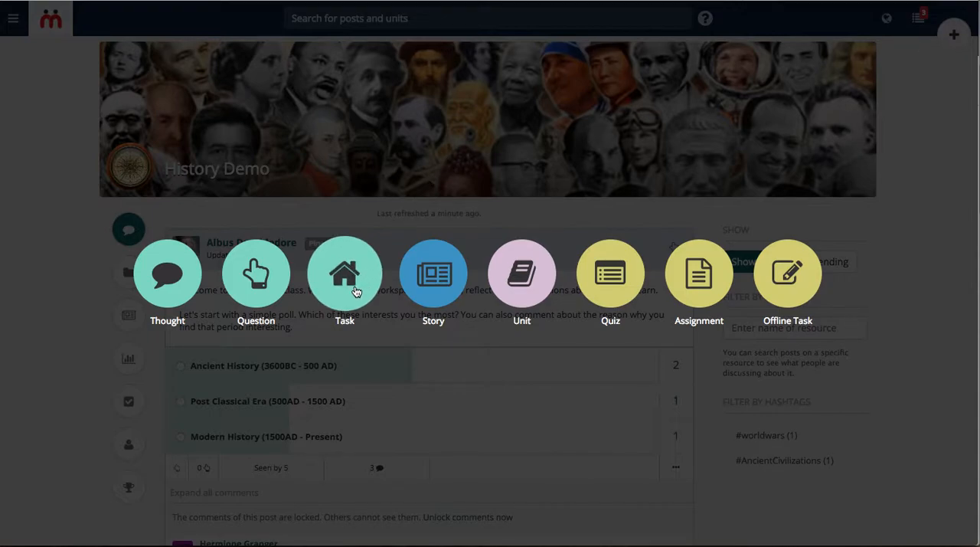
pyautogui.click(354, 291)
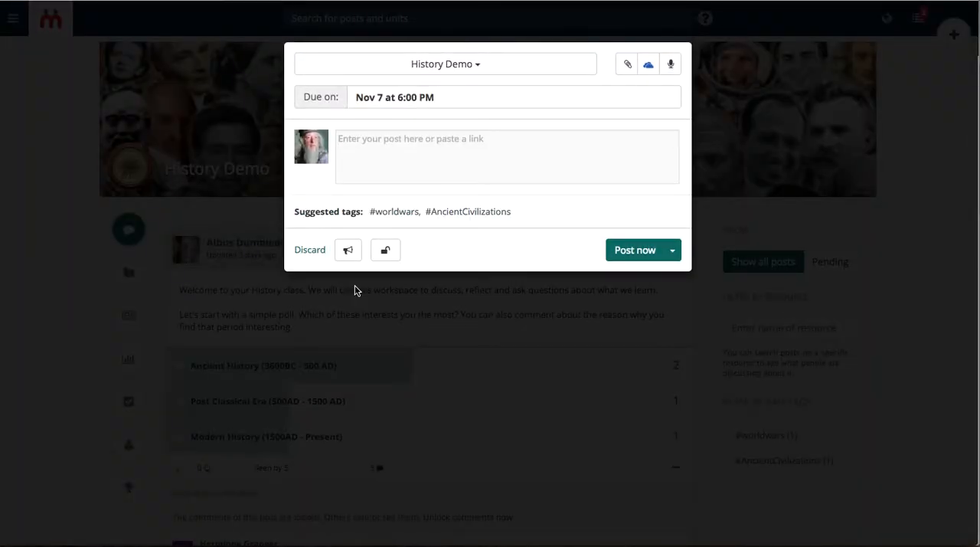
pyautogui.write('Please')
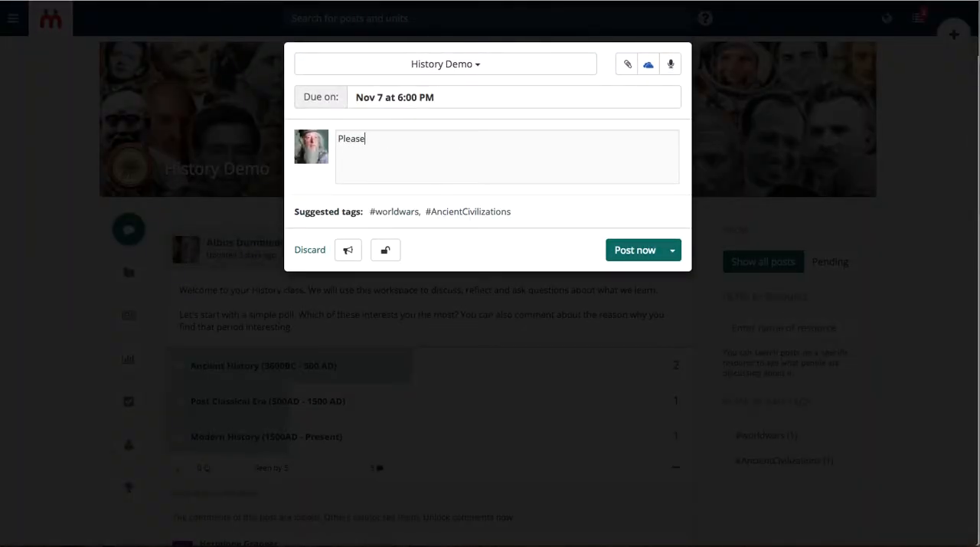
pyautogui.write(' read the unit on @wor')
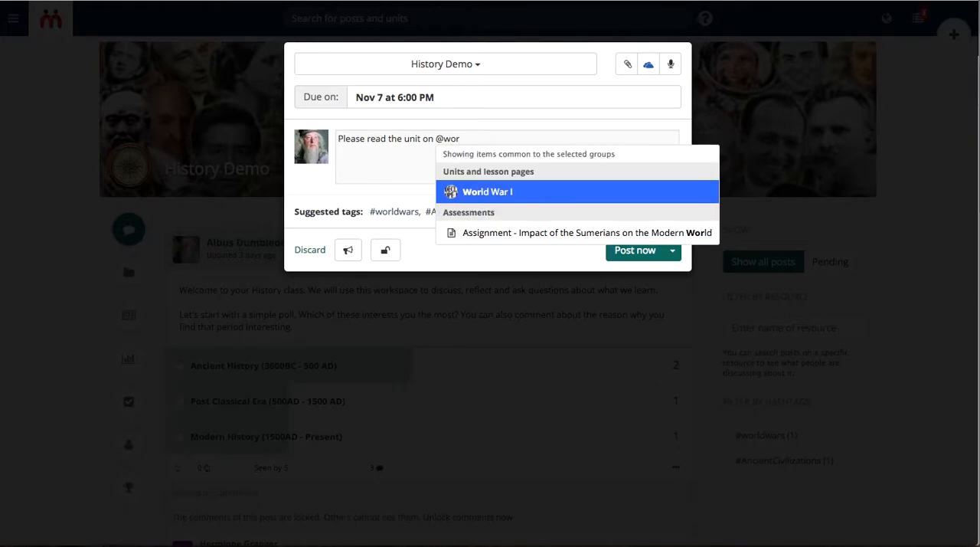
pyautogui.press('Return')
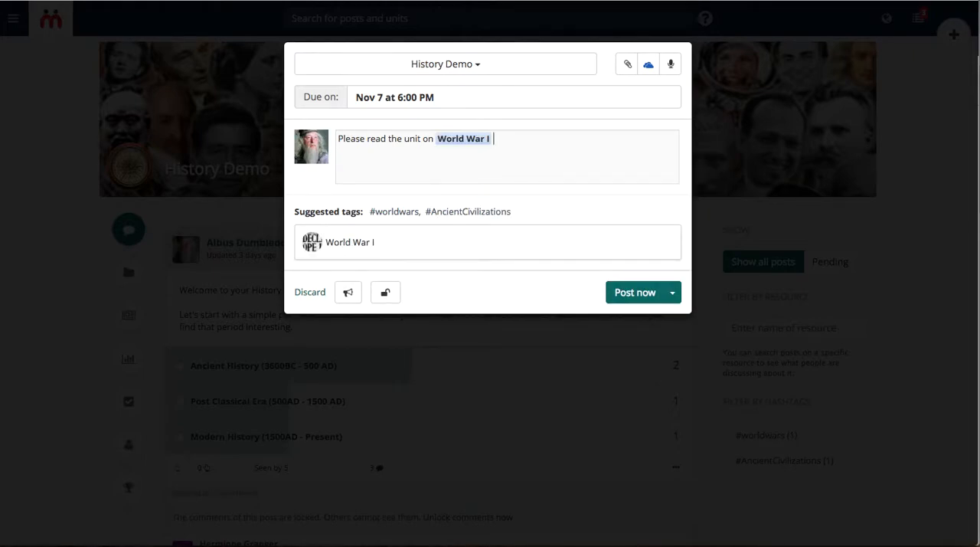
# Continue the task text with "and comment about the number 1 learning for you from this unit"
pyautogui.write('and comment about the ')
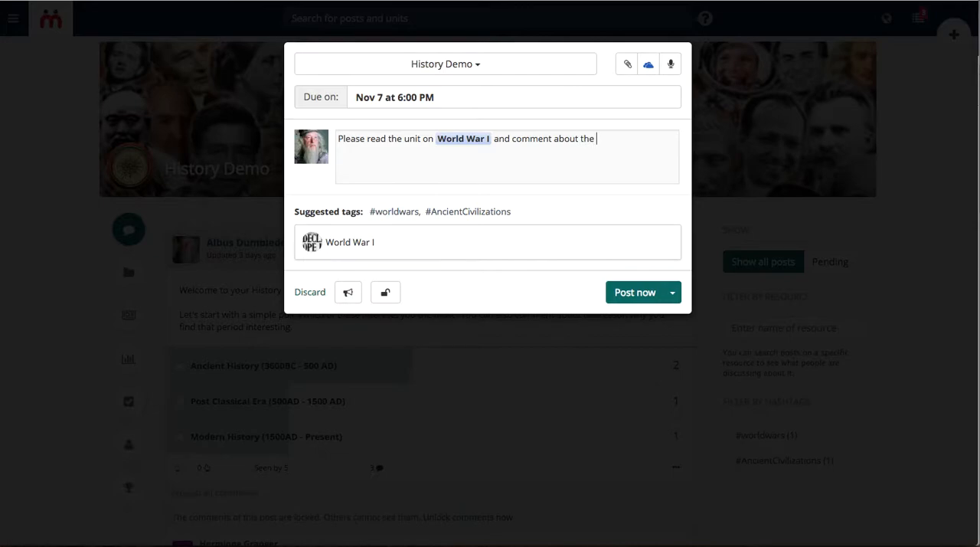
pyautogui.write('number 1 learning for you')
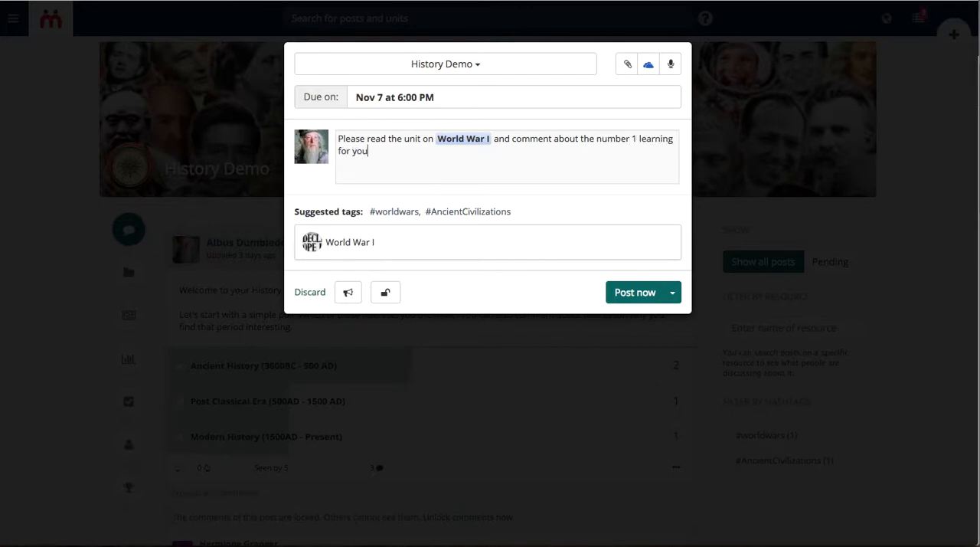
pyautogui.write(' from this unit')
# Replace "number 1" with "key" in the task text, end it with an exclamation mark and add the suggested #worldwars tag
pyautogui.moveTo(638, 139); pyautogui.dragTo(596, 138)
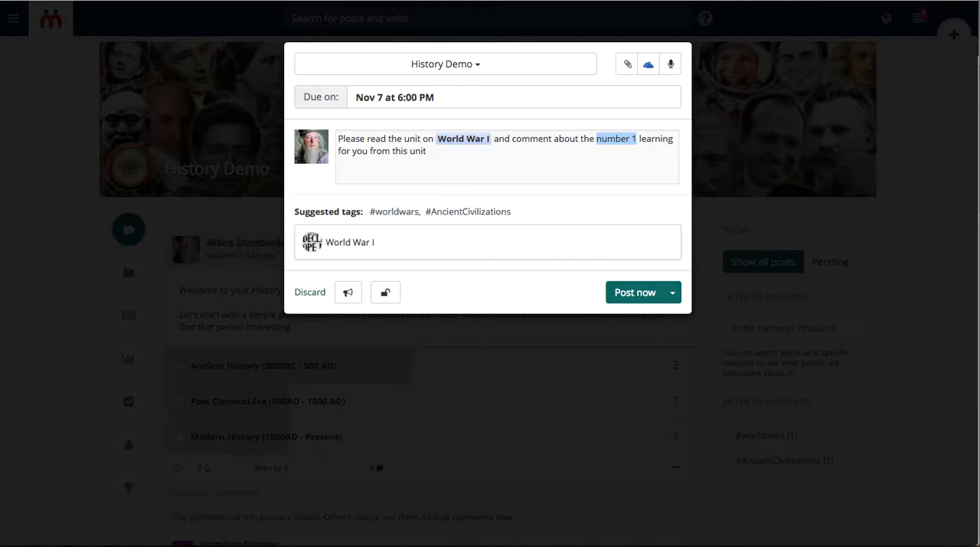
pyautogui.write('key')
pyautogui.write('!')
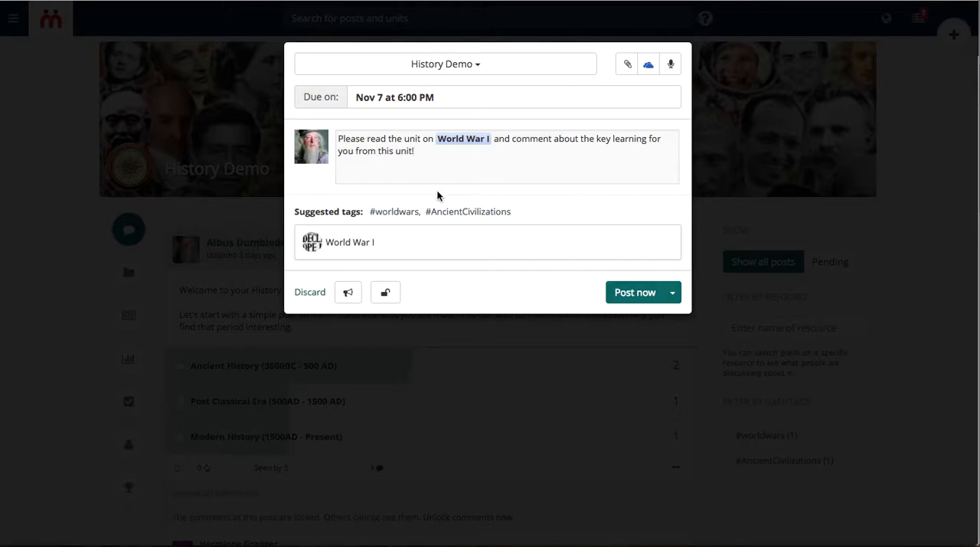
pyautogui.click(406, 213)
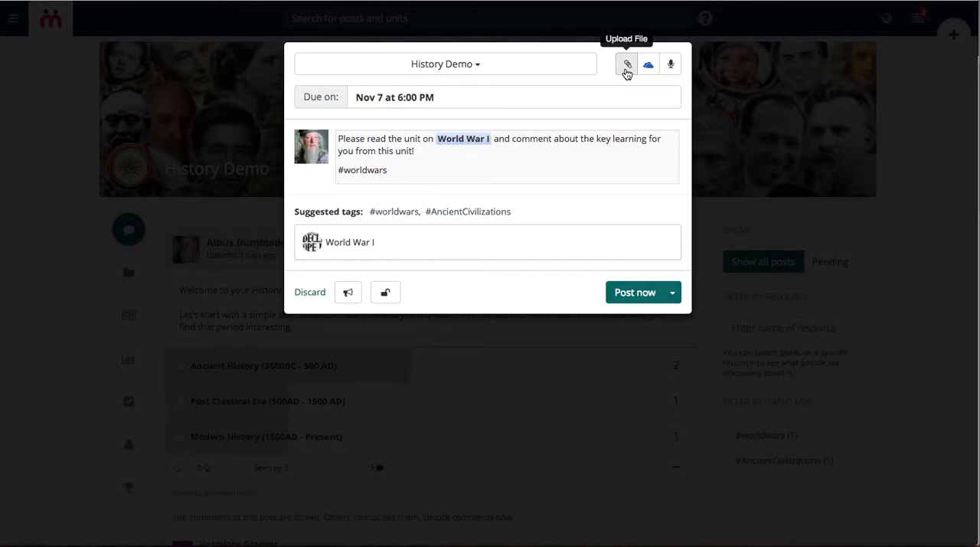
# Make the task an announcement that is also sent by email, without an audio recording and with its comments unlocked
pyautogui.click(667, 69)
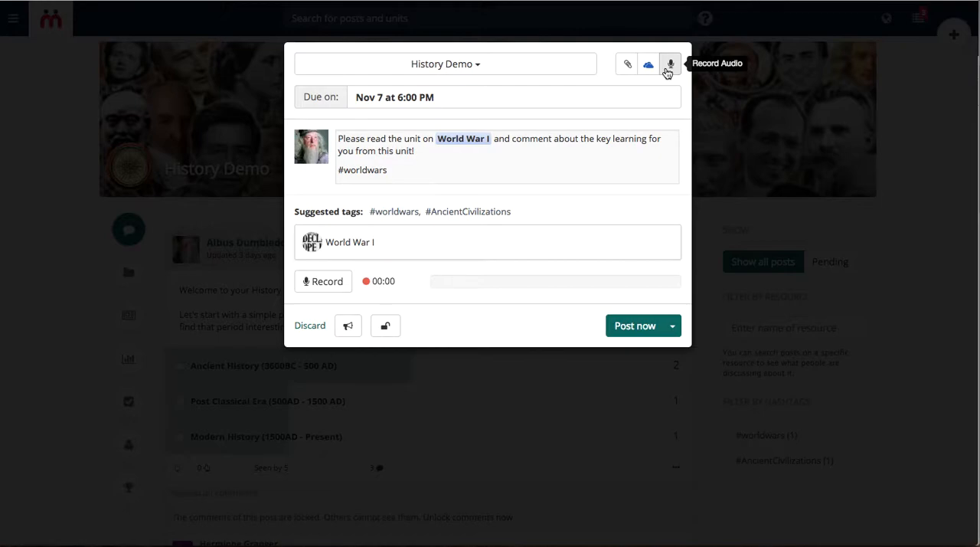
pyautogui.click(667, 68)
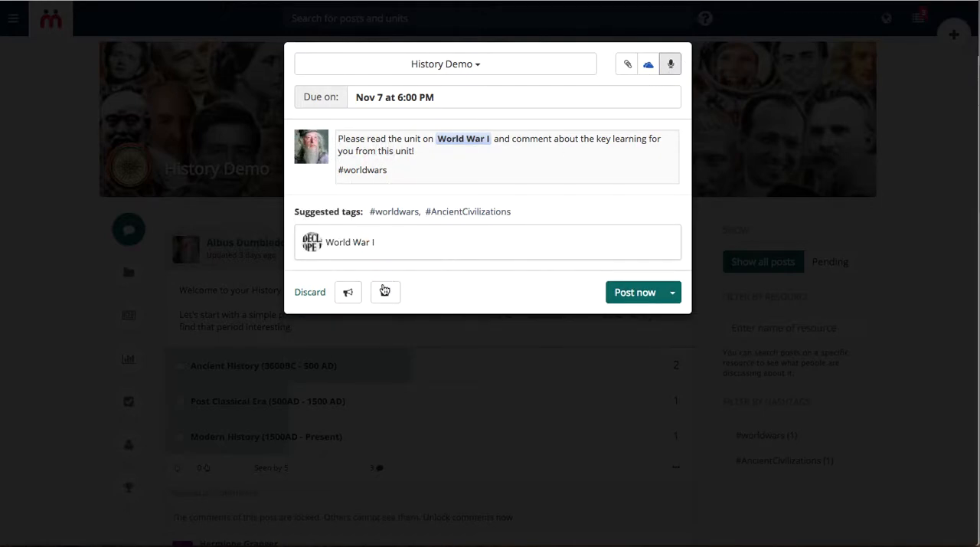
pyautogui.click(344, 295)
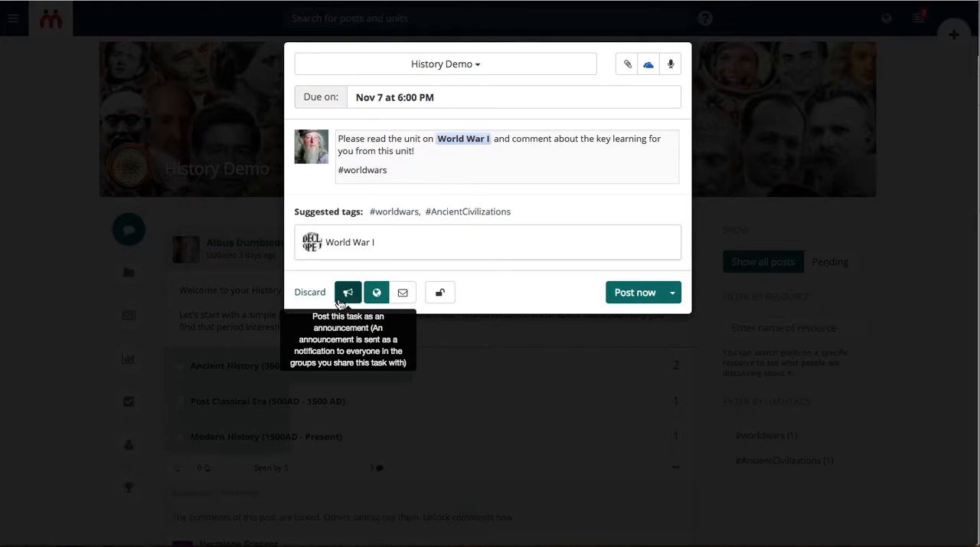
pyautogui.click(406, 295)
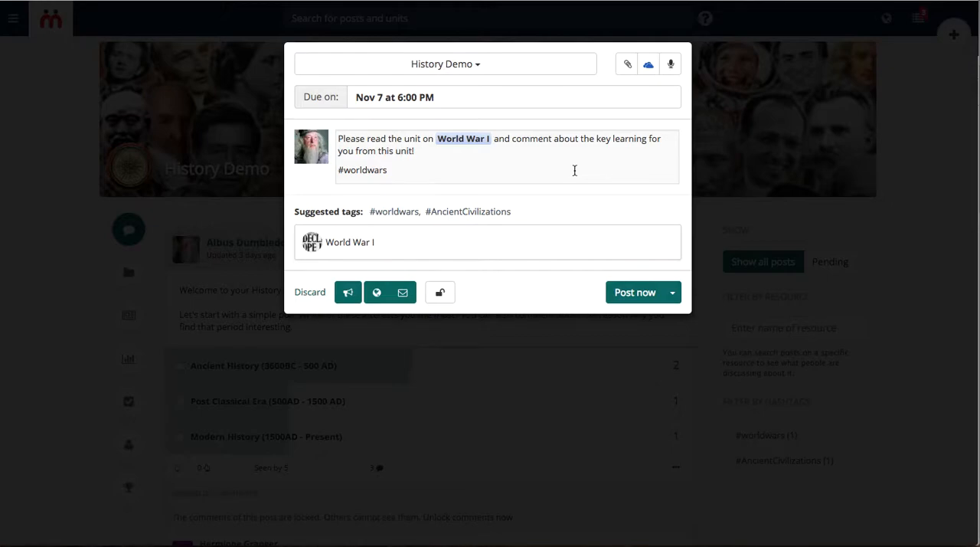
pyautogui.click(451, 298)
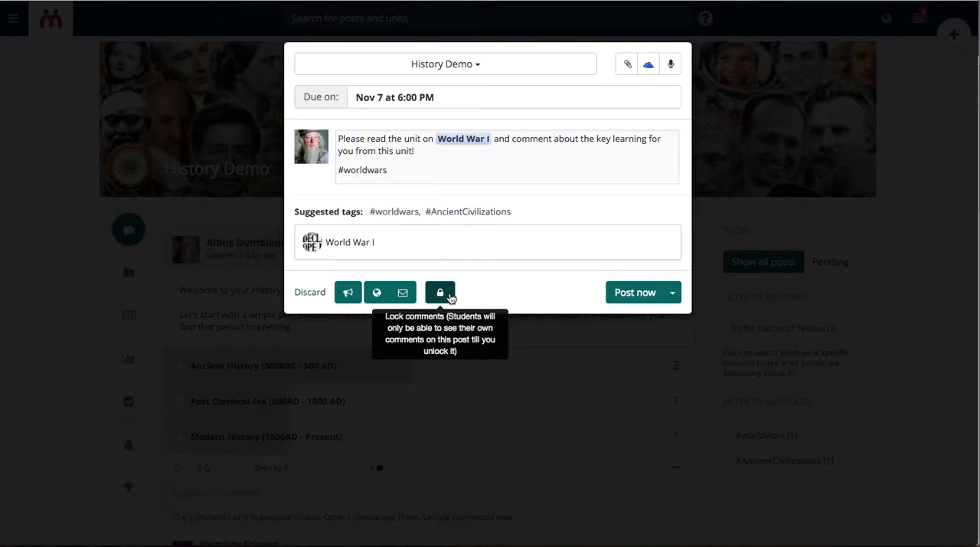
pyautogui.click(441, 293)
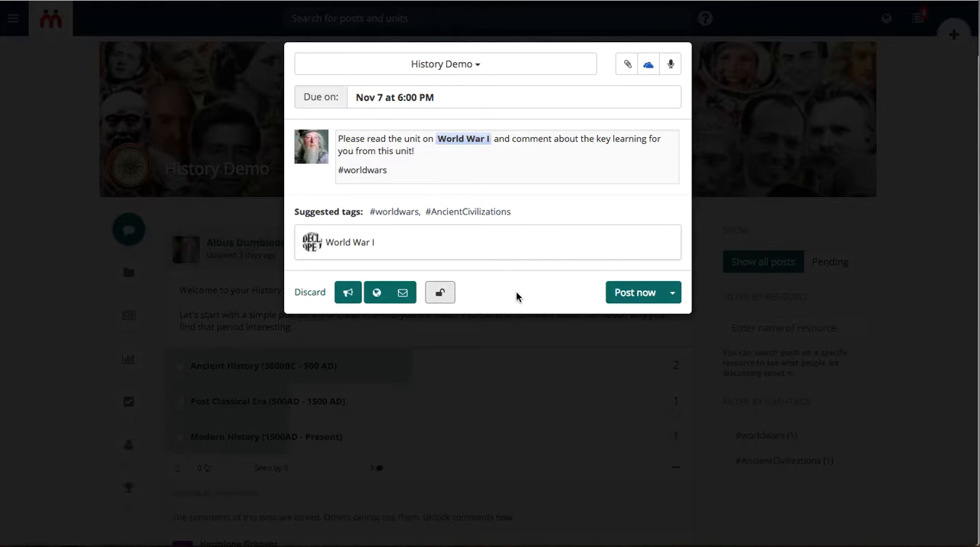
# Switch the task to scheduled posting and set its due date to Nov 18 at 1:00 PM
pyautogui.click(676, 297)
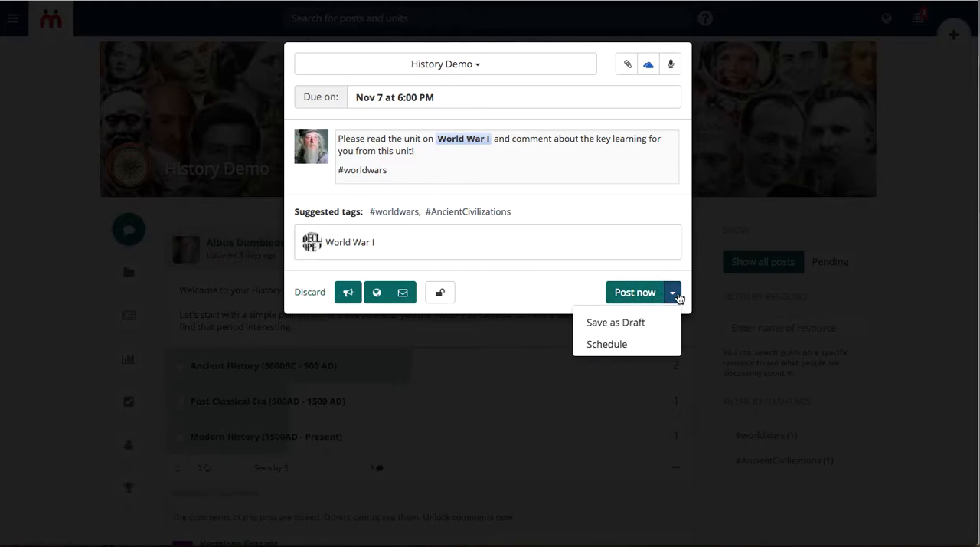
pyautogui.click(640, 346)
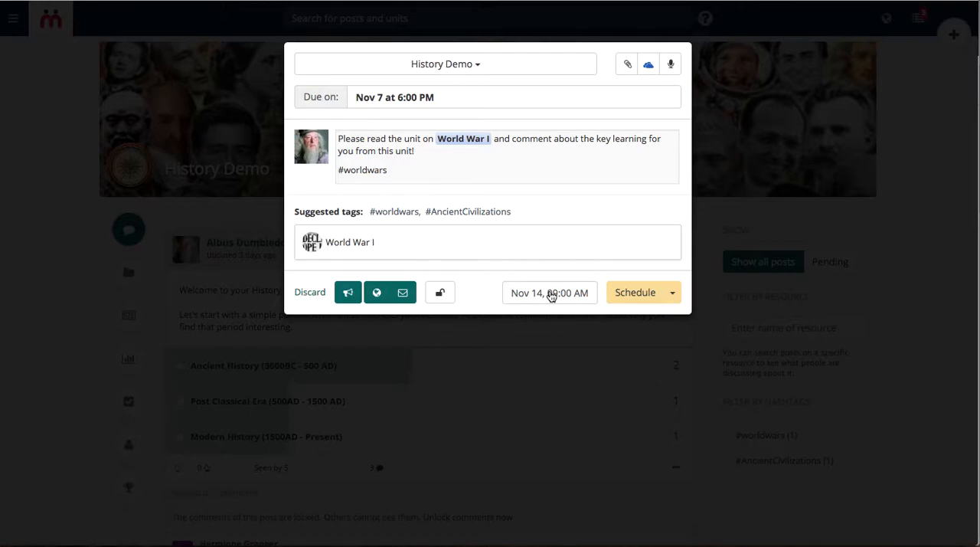
pyautogui.click(480, 102)
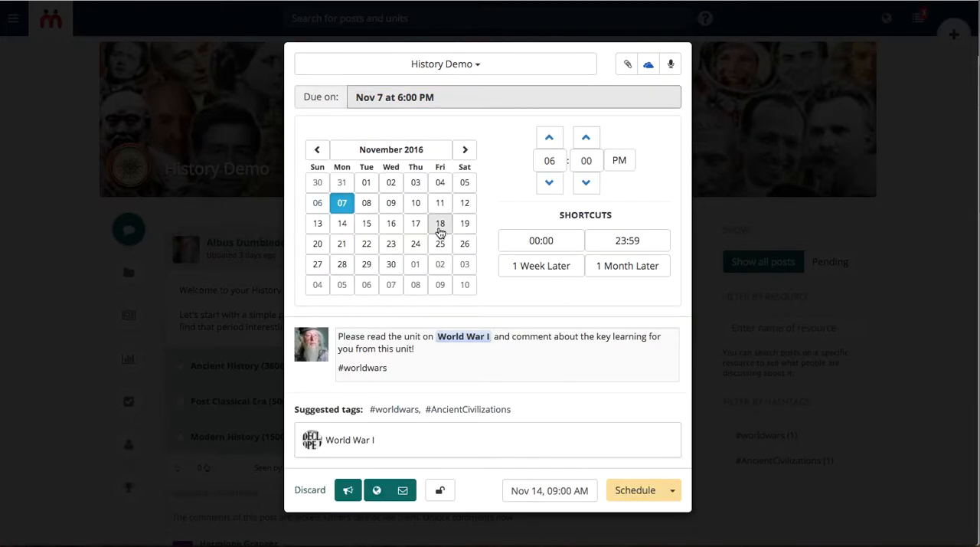
pyautogui.click(440, 225)
pyautogui.click(549, 183)
pyautogui.click(549, 183)
pyautogui.click(550, 183)
pyautogui.click(549, 183)
pyautogui.click(549, 183)
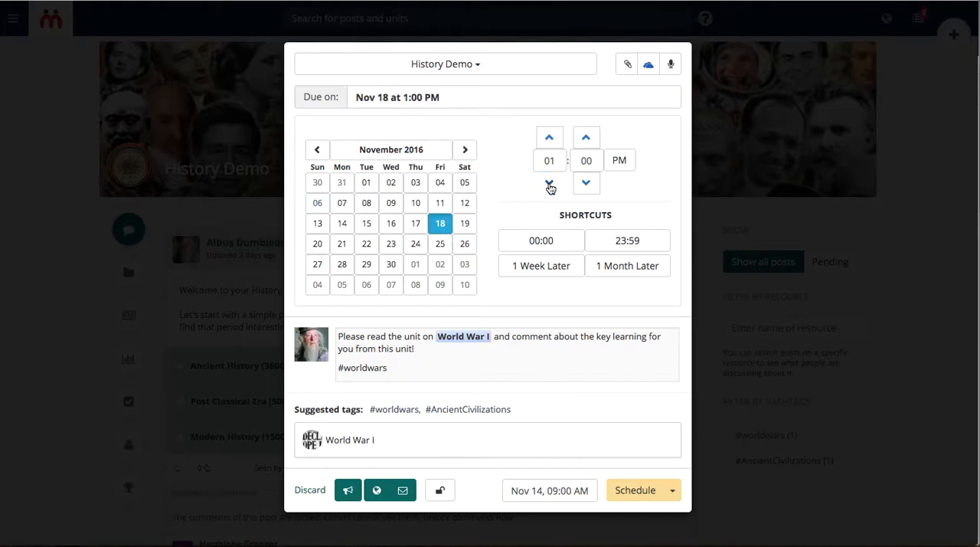
pyautogui.click(472, 103)
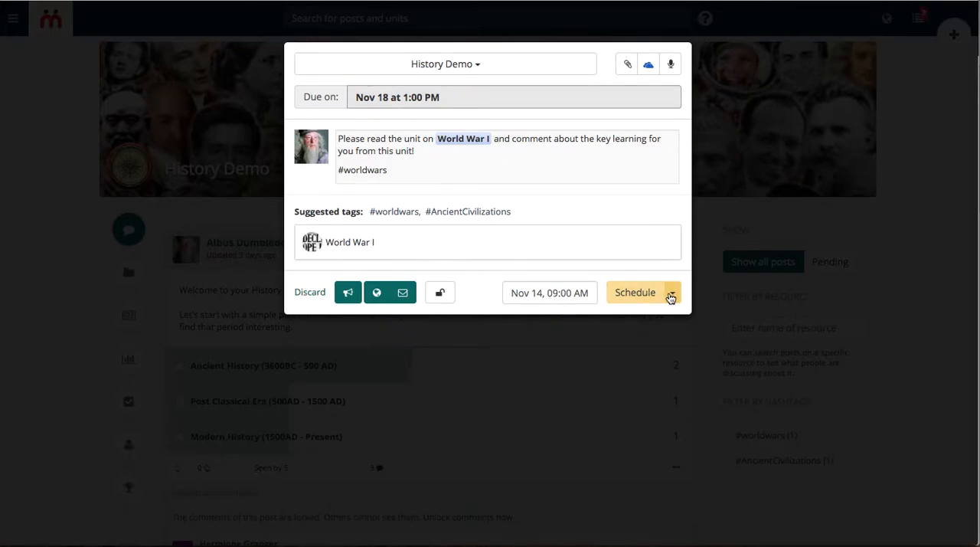
# Switch the task back to immediate posting and publish it to the History Demo classroom
pyautogui.click(672, 294)
pyautogui.click(627, 322)
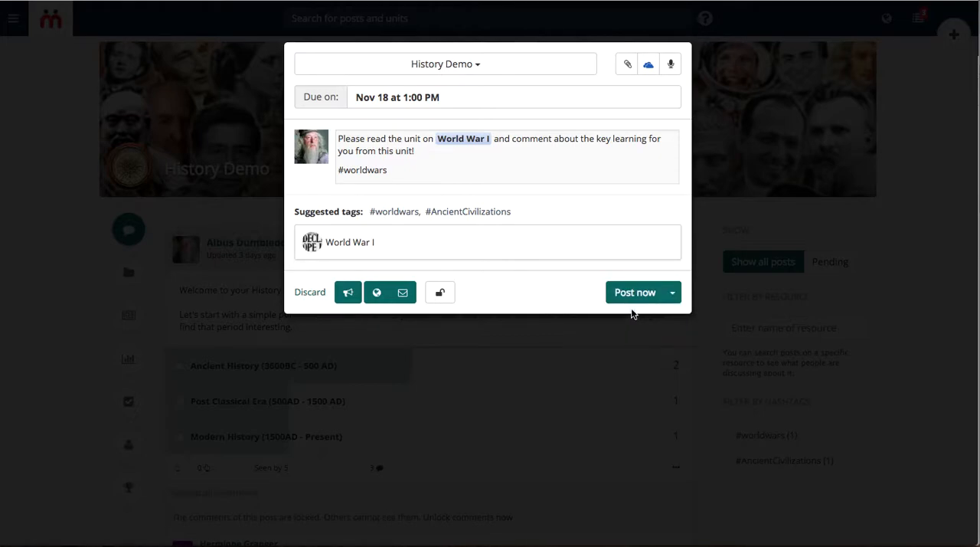
pyautogui.click(631, 294)
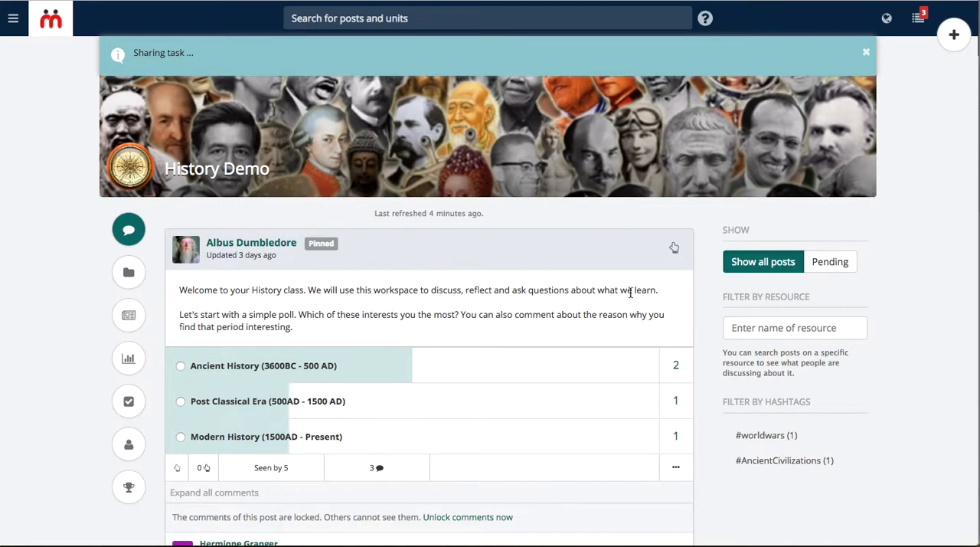
# Examine the new World War I task in the classroom feed, including its due date and learner completion status
pyautogui.scroll(-5, 494, 282)
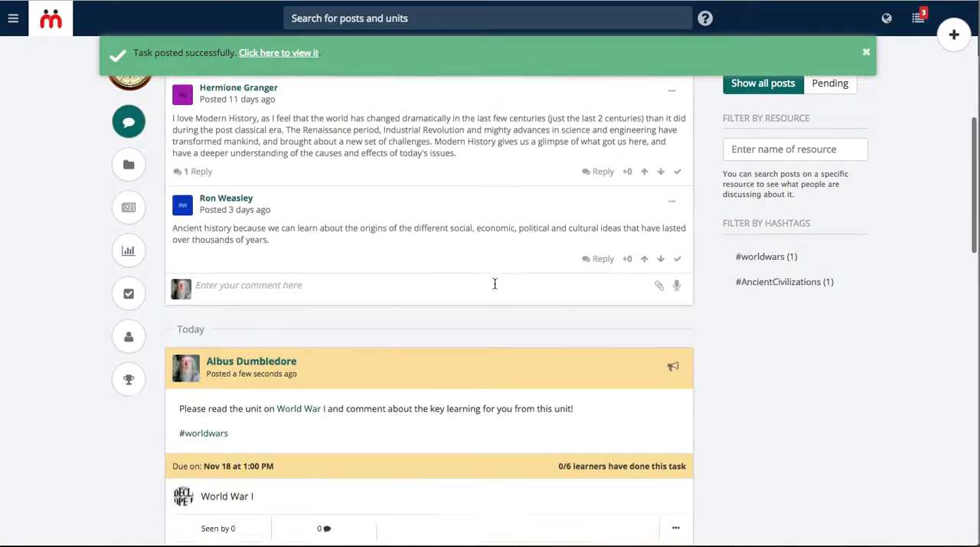
pyautogui.scroll(-2, 495, 283)
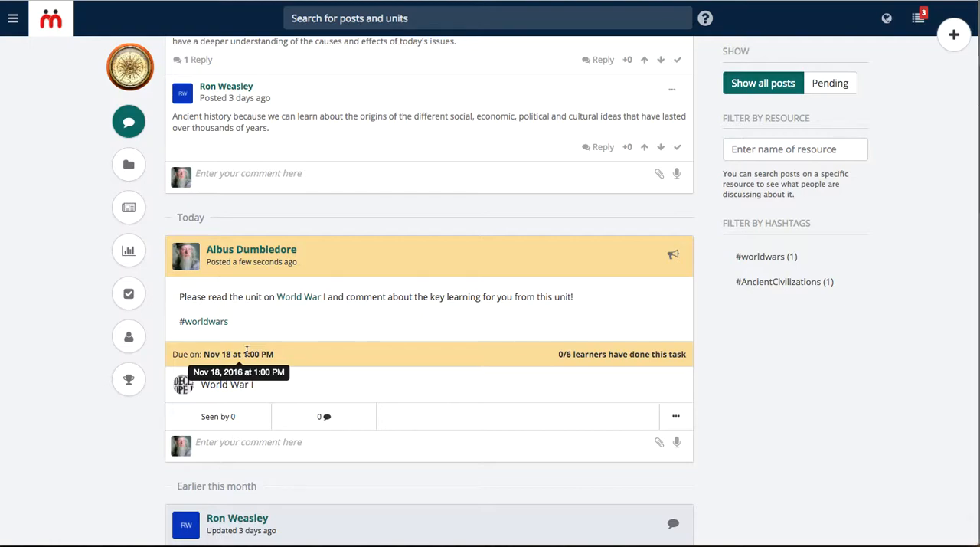
pyautogui.scroll(-1, 450, 297)
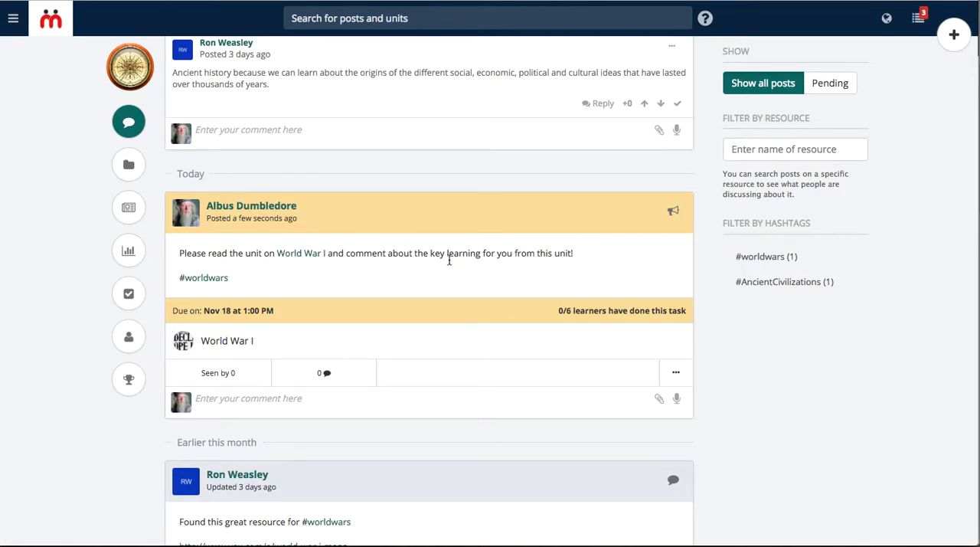
pyautogui.scroll(10, 494, 261)
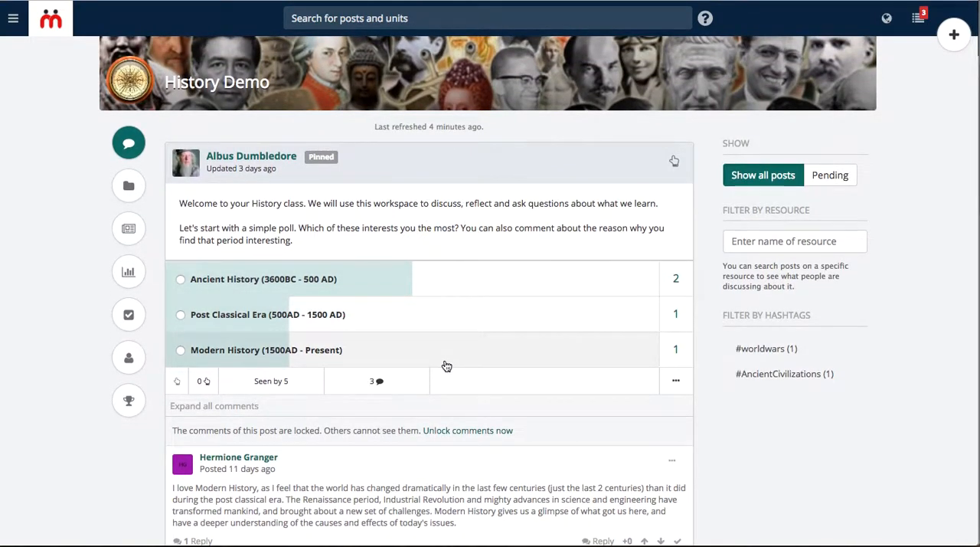
# Examine the pinned history poll and its comments, plus the World War I maps and Ancient Civilization Timeline posts in the classroom feed
pyautogui.scroll(-5, 447, 366)
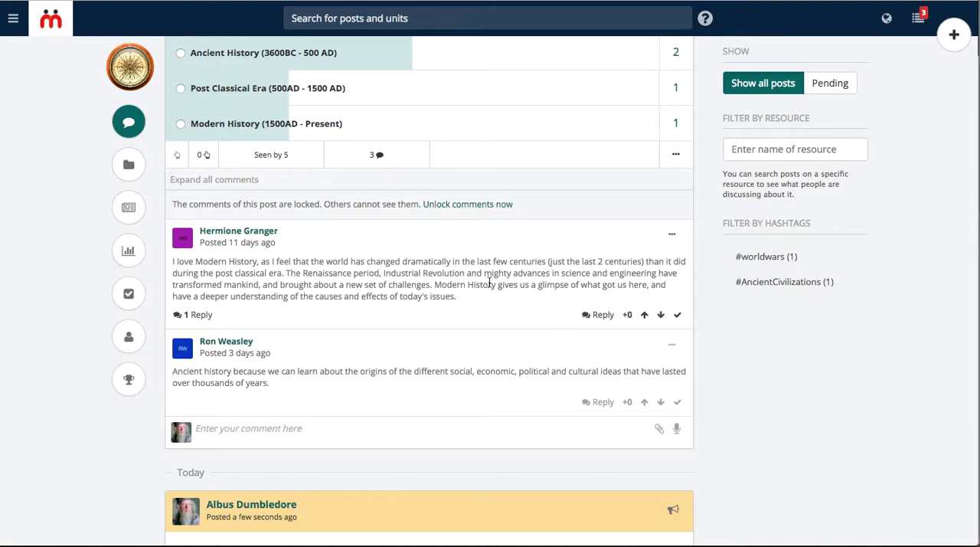
pyautogui.scroll(-9, 487, 334)
pyautogui.scroll(-2, 491, 340)
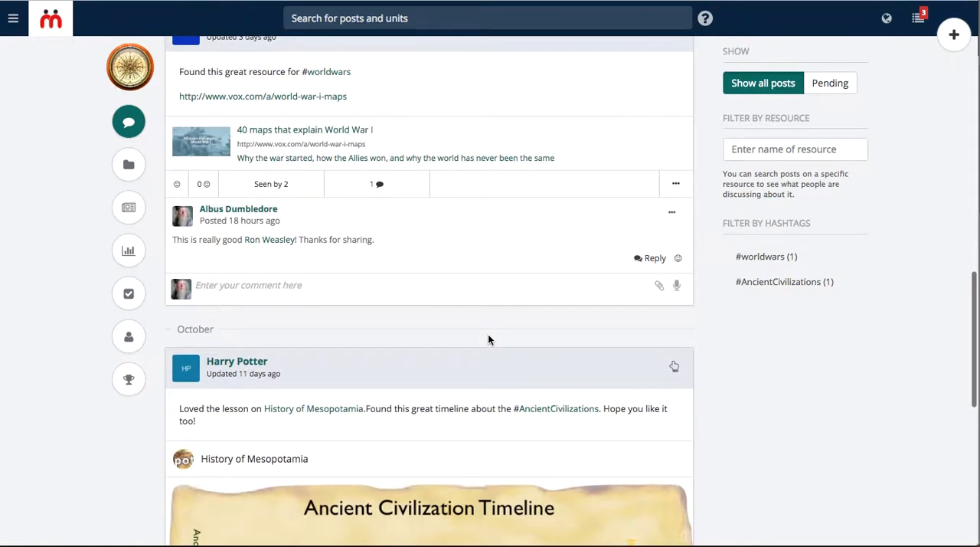
pyautogui.scroll(1, 491, 339)
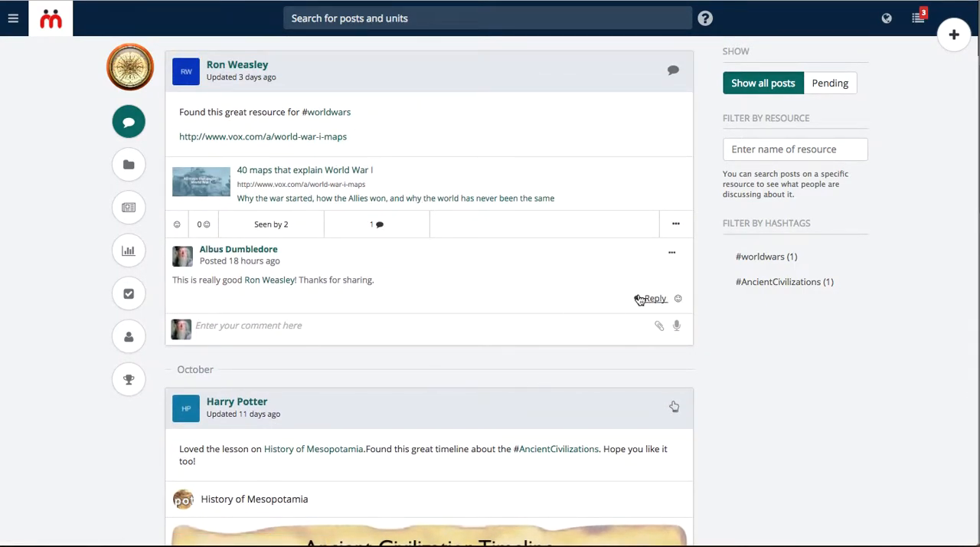
pyautogui.scroll(-10, 456, 379)
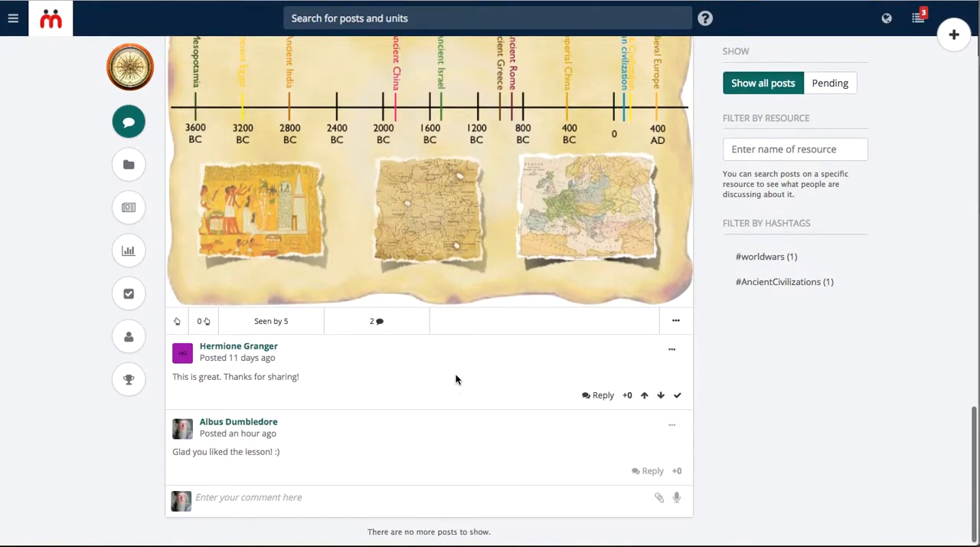
pyautogui.scroll(10, 455, 379)
pyautogui.scroll(5, 456, 379)
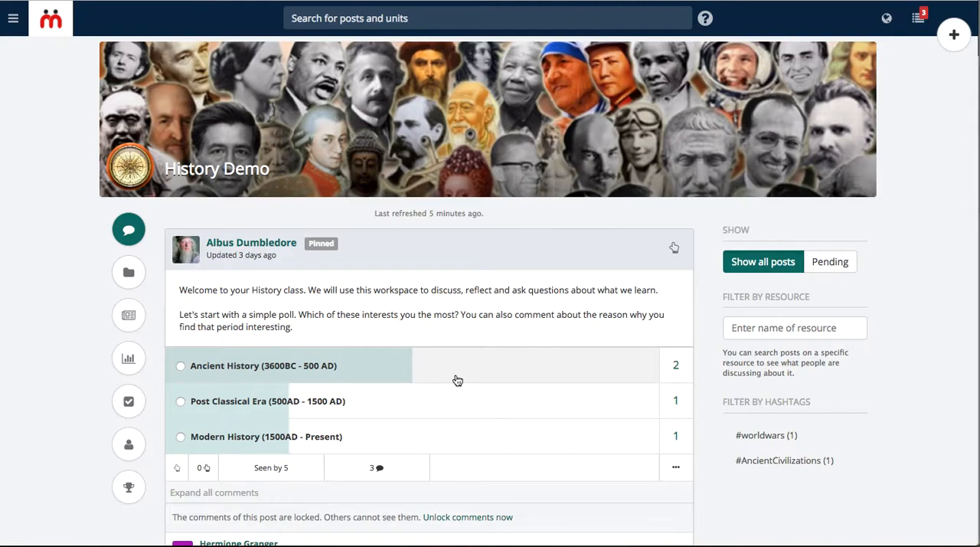
pyautogui.scroll(-2, 516, 278)
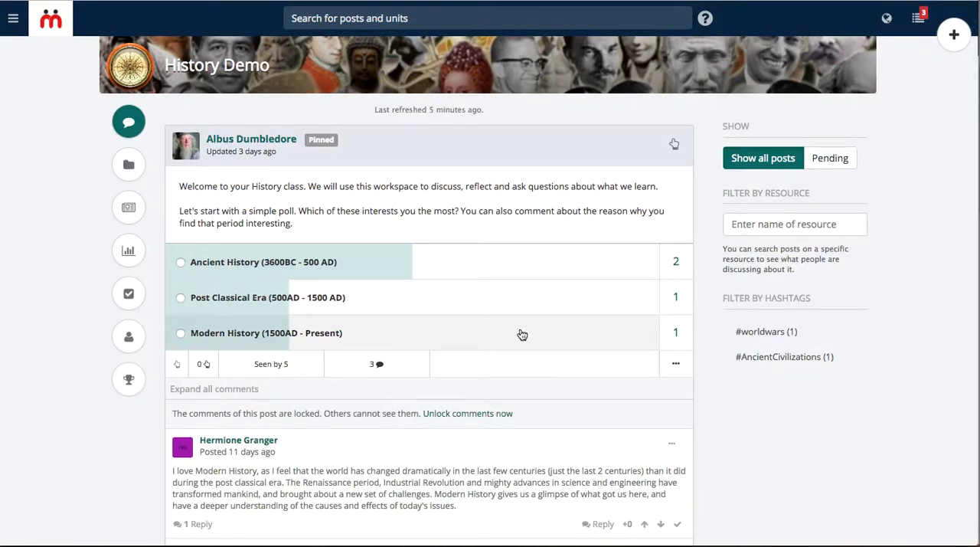
pyautogui.scroll(2, 521, 335)
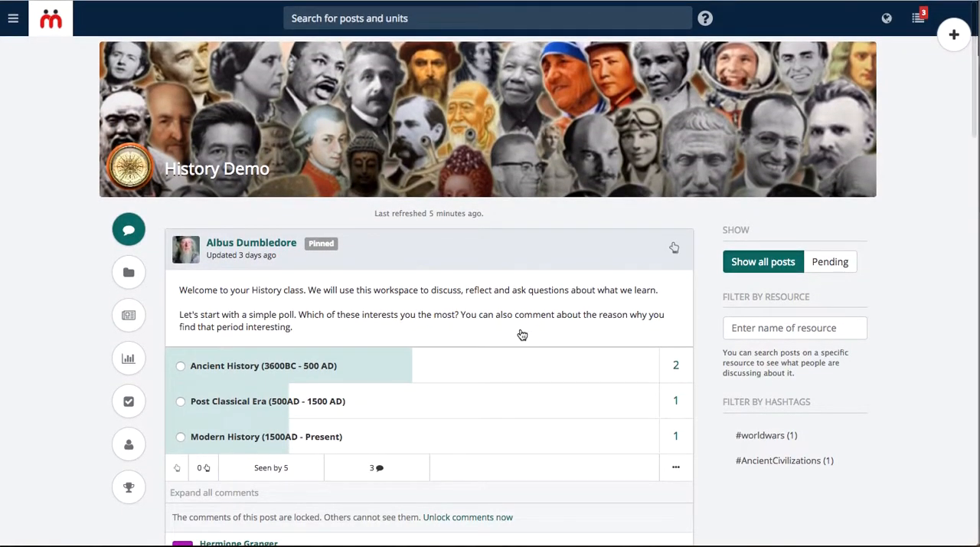
# Start a new question post for the History Demo classroom and discard it without entering any content
pyautogui.click(954, 37)
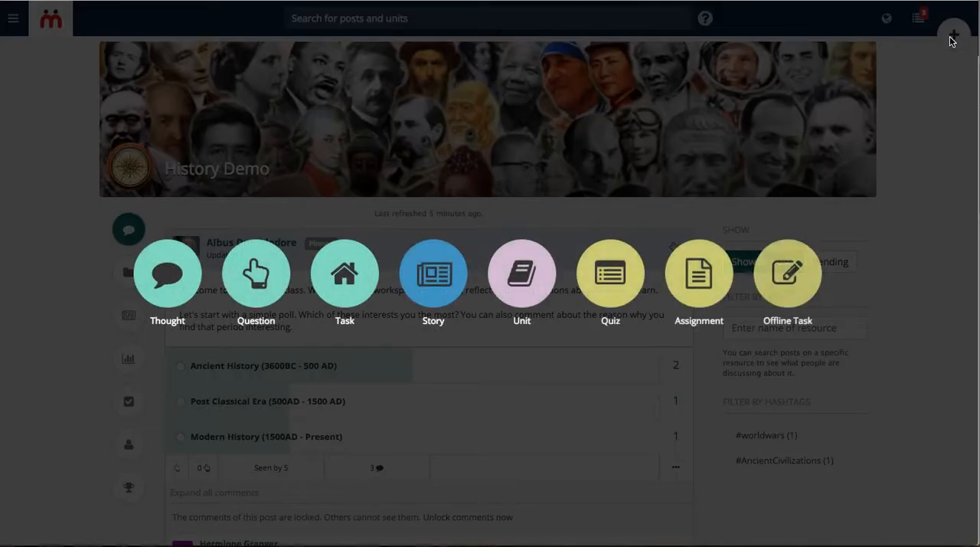
pyautogui.click(261, 283)
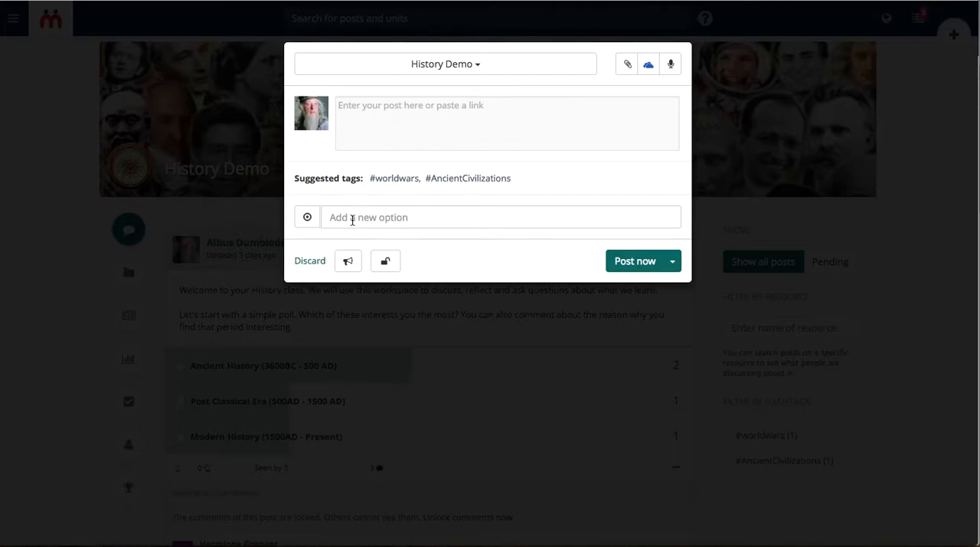
pyautogui.click(317, 261)
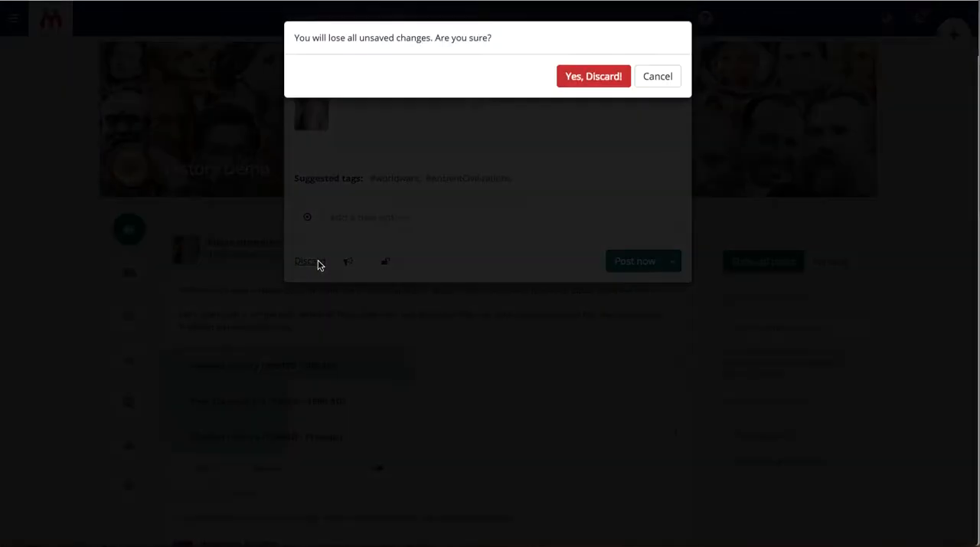
pyautogui.click(582, 77)
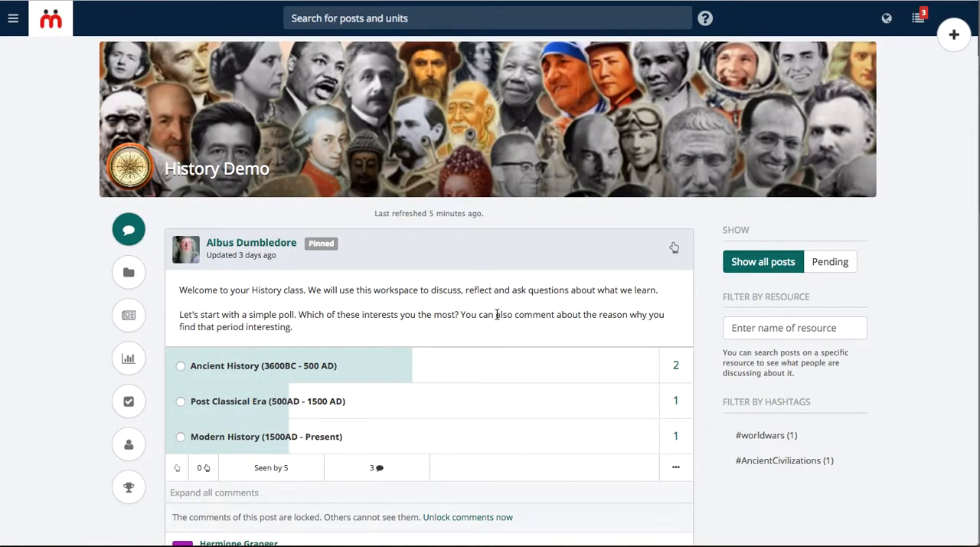
pyautogui.scroll(-7, 498, 314)
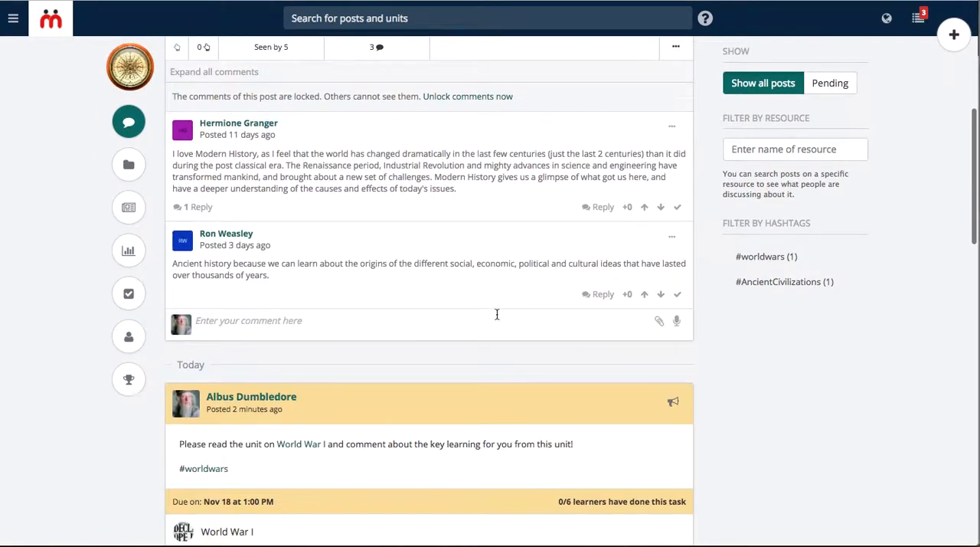
pyautogui.scroll(-1, 497, 314)
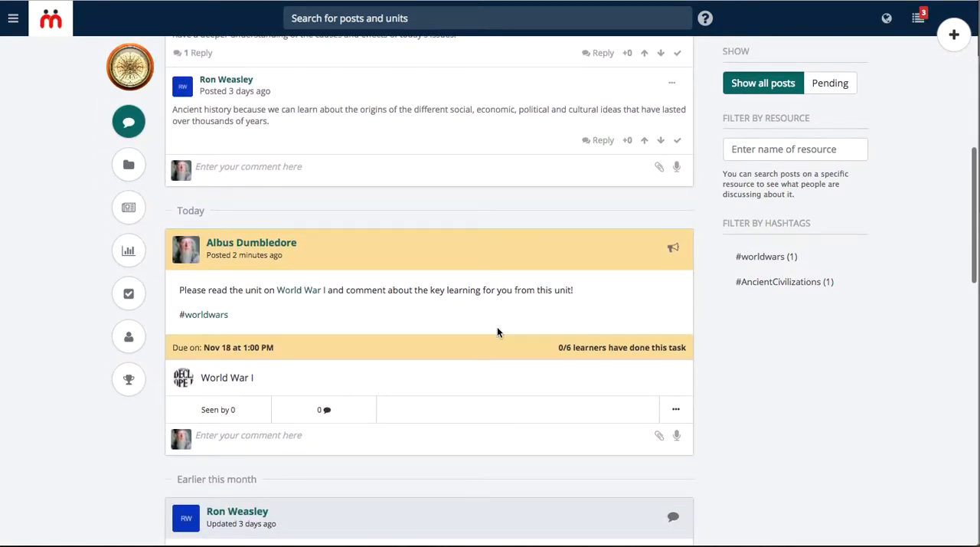
pyautogui.scroll(6, 465, 357)
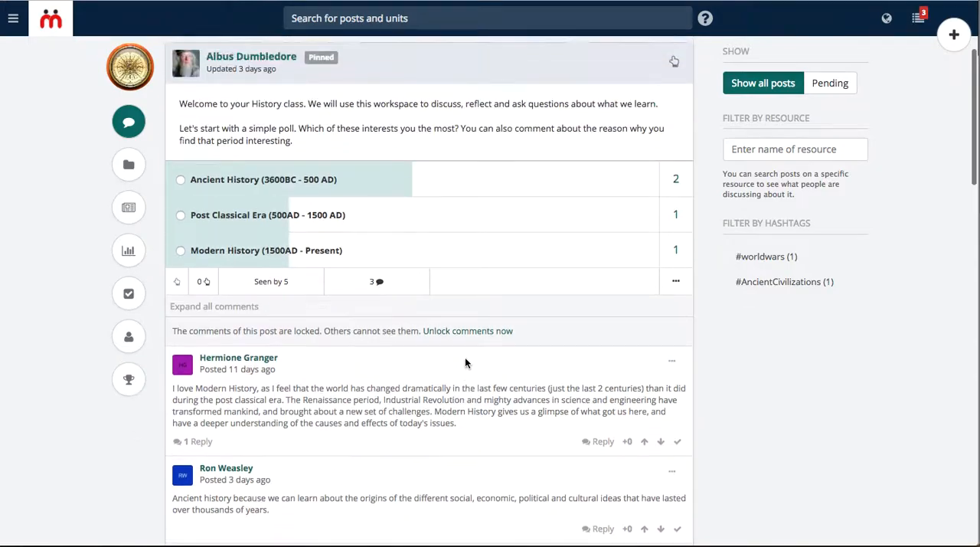